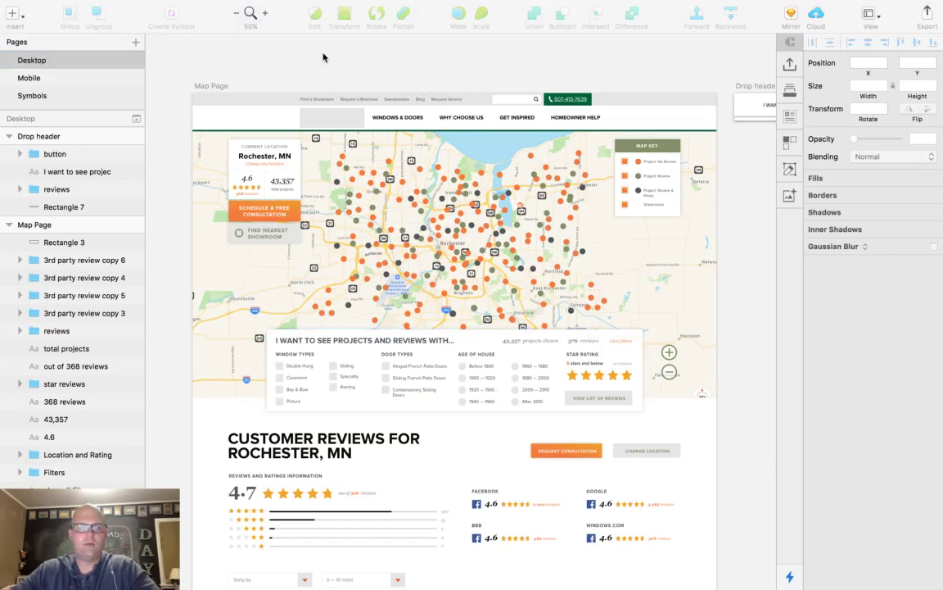
# Scroll the canvas right past the Map Page until the Drop header artboard is visible
pyautogui.scroll(-1, 446, 184)
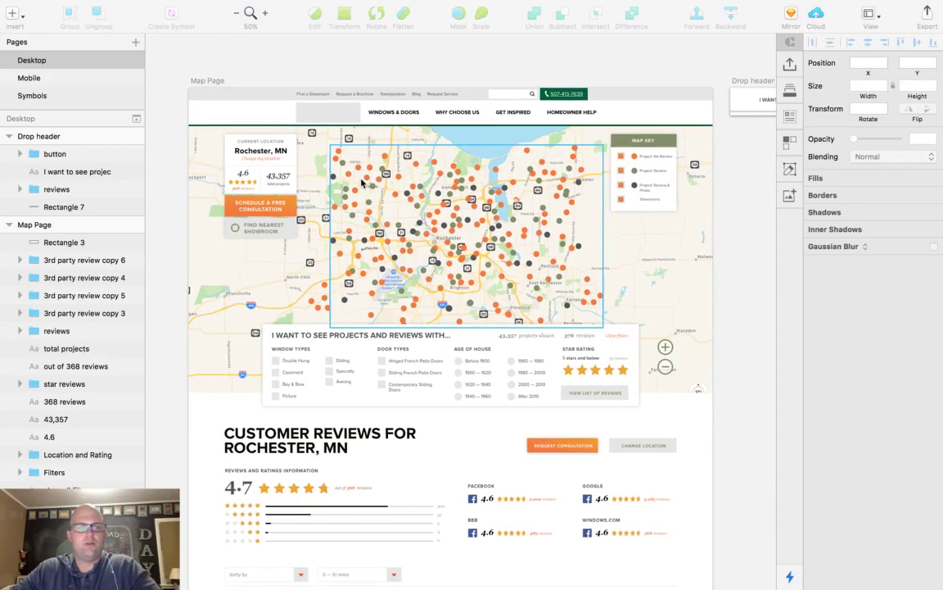
pyautogui.hscroll(2, 392, 182)
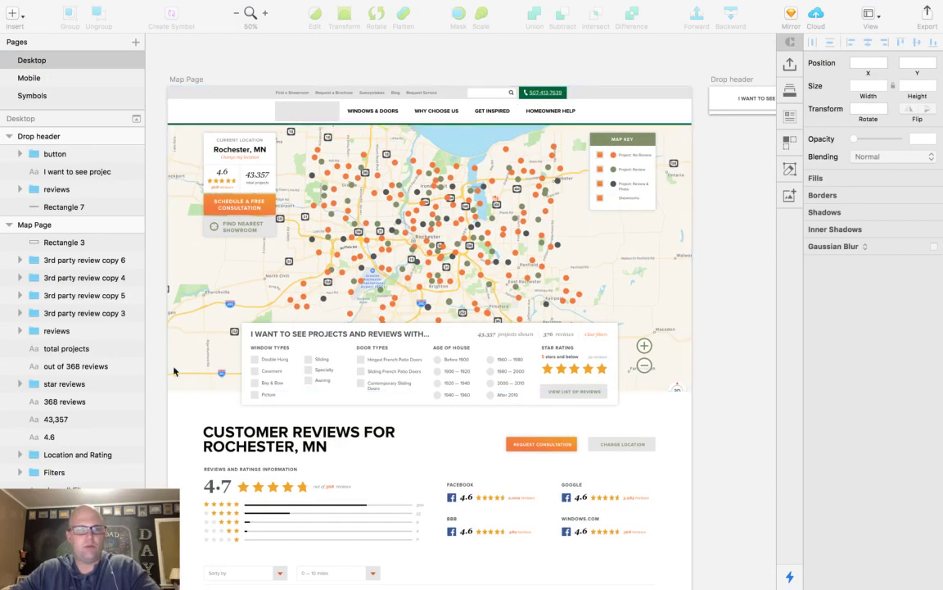
pyautogui.hscroll(10, 416, 161)
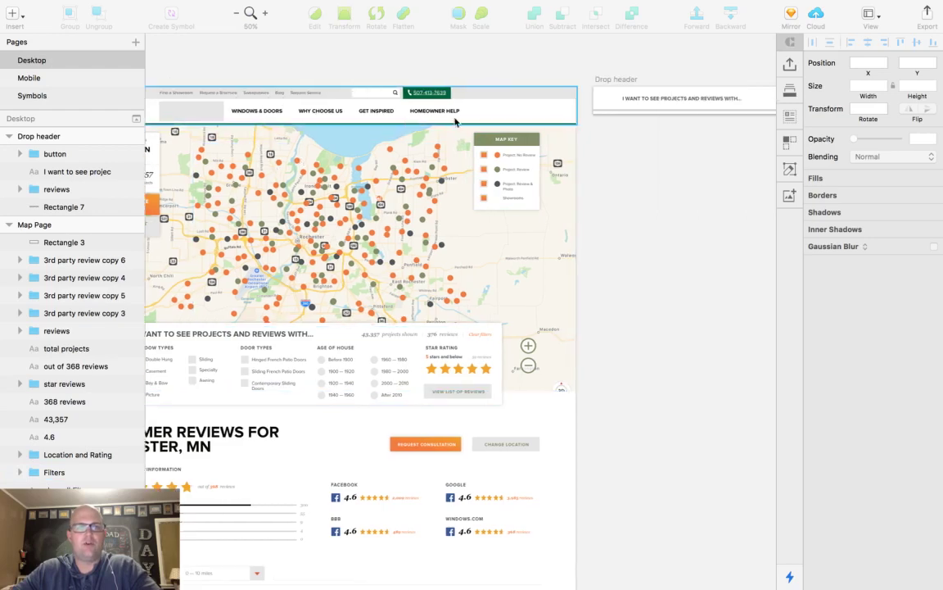
pyautogui.hscroll(2, 434, 103)
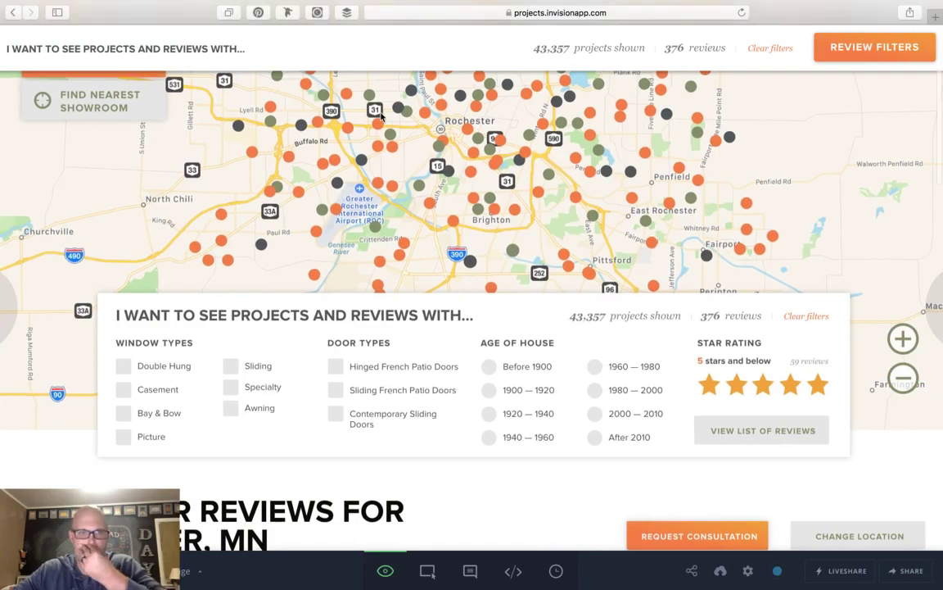
pyautogui.scroll(-10, 426, 96)
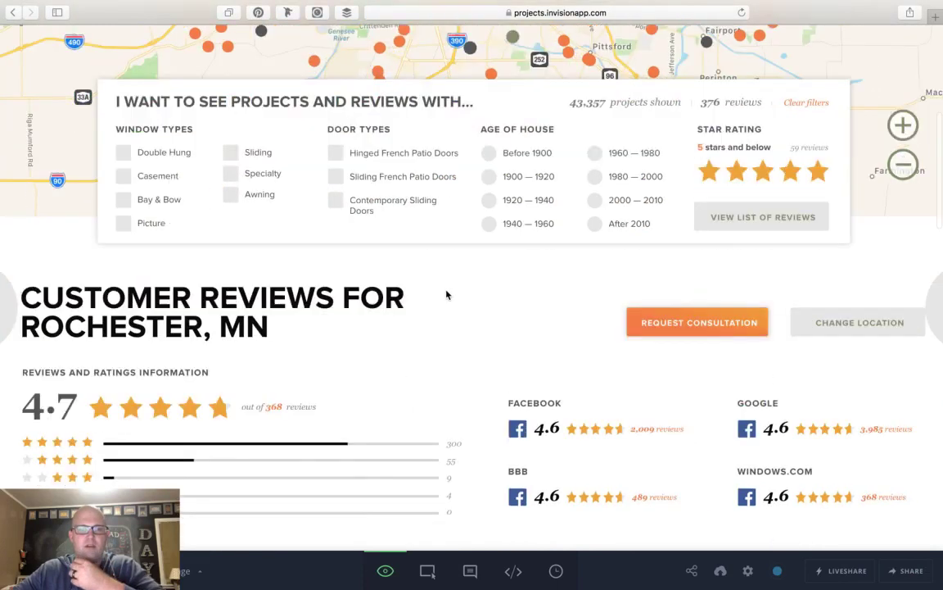
pyautogui.scroll(-1, 445, 286)
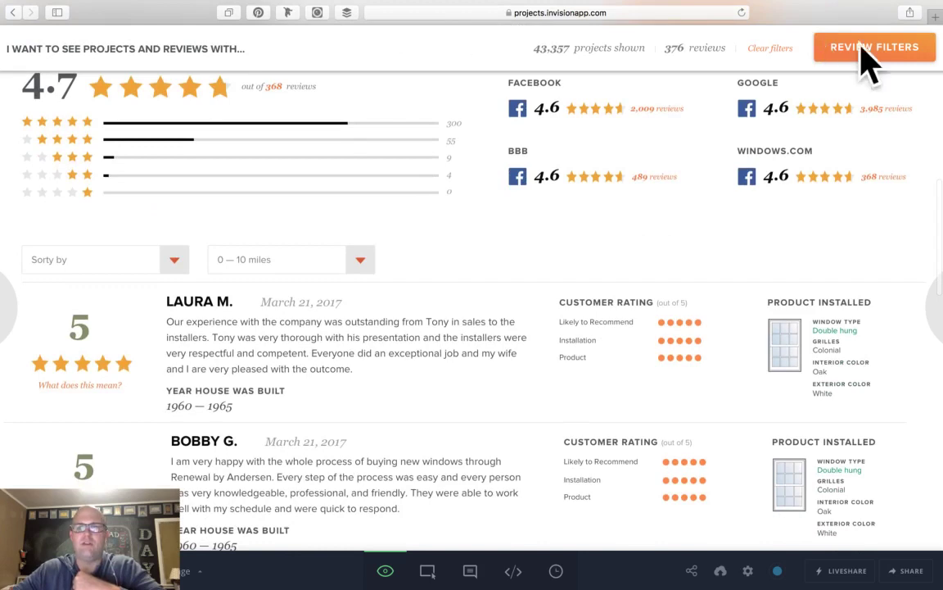
pyautogui.hotkey('ctrl', 'Left')
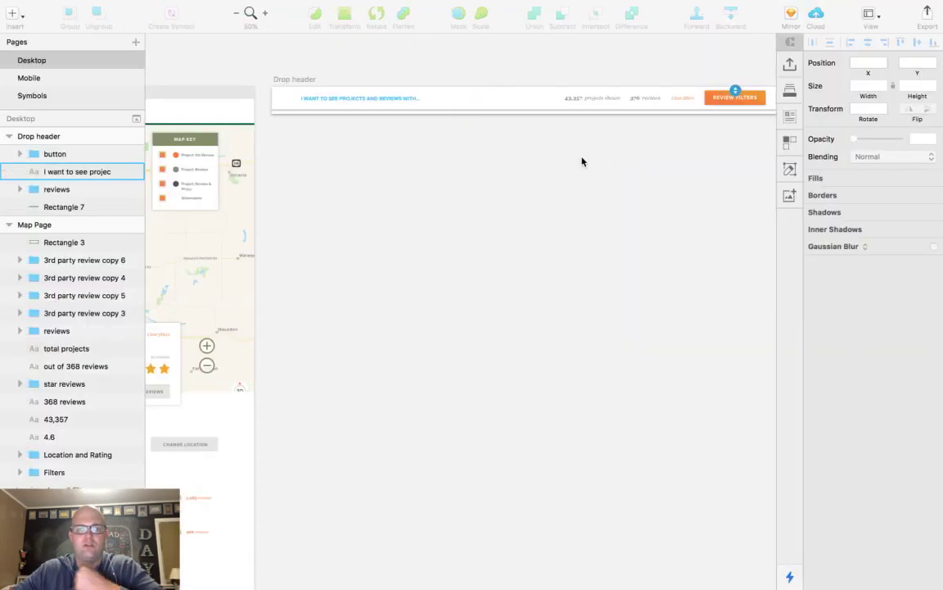
pyautogui.hscroll(-8, 339, 190)
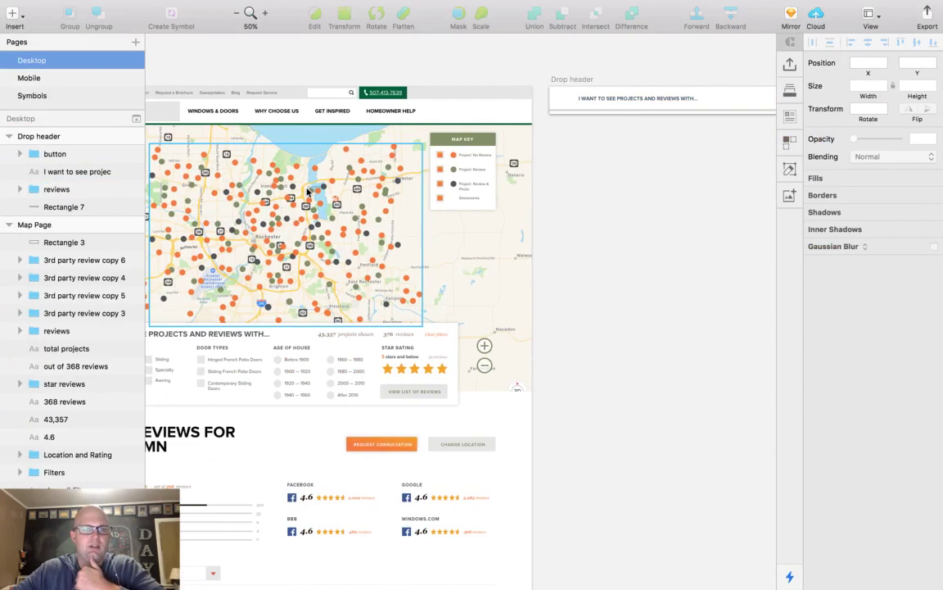
pyautogui.hscroll(-5, 319, 164)
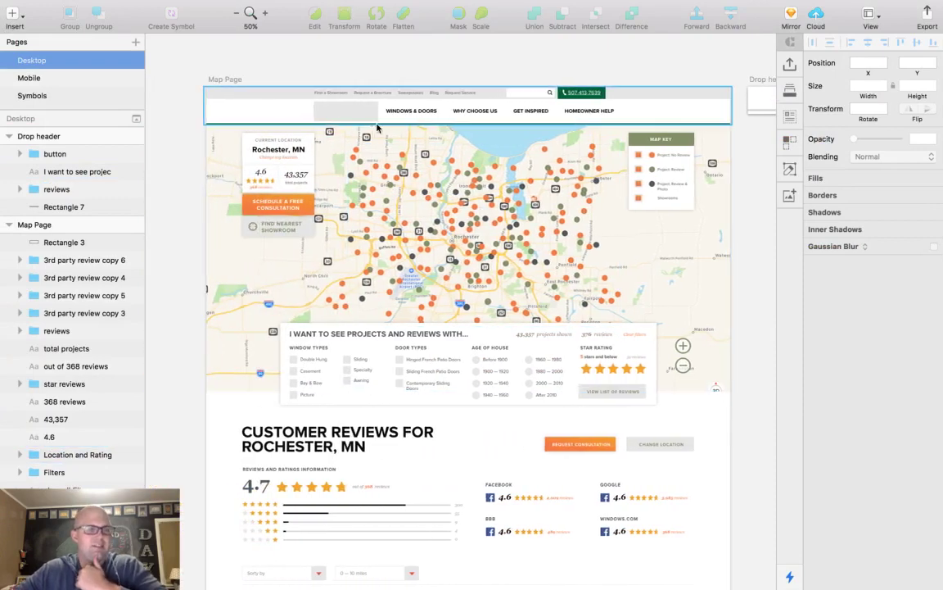
pyautogui.hscroll(20, 355, 131)
pyautogui.hscroll(15, 438, 105)
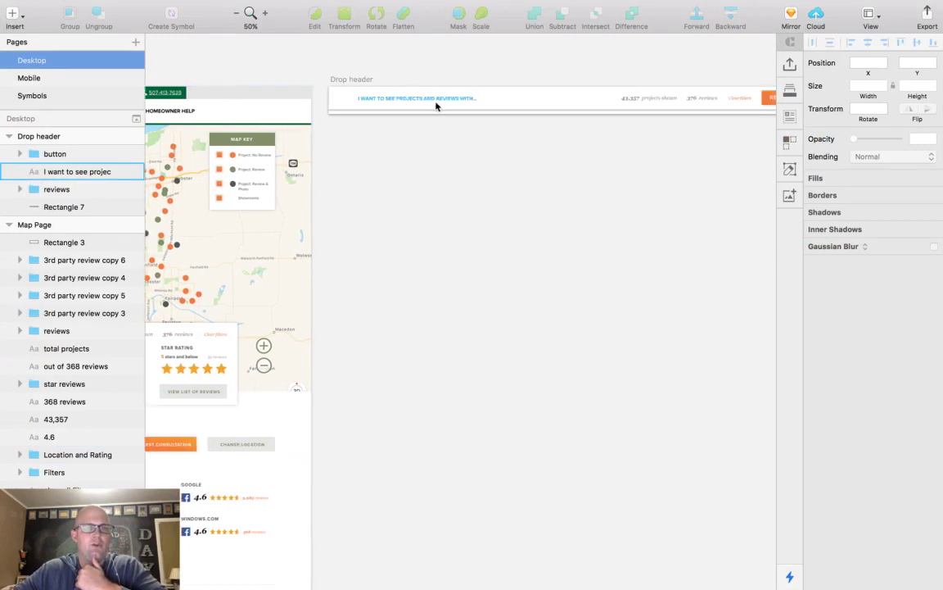
pyautogui.hscroll(-15, 538, 99)
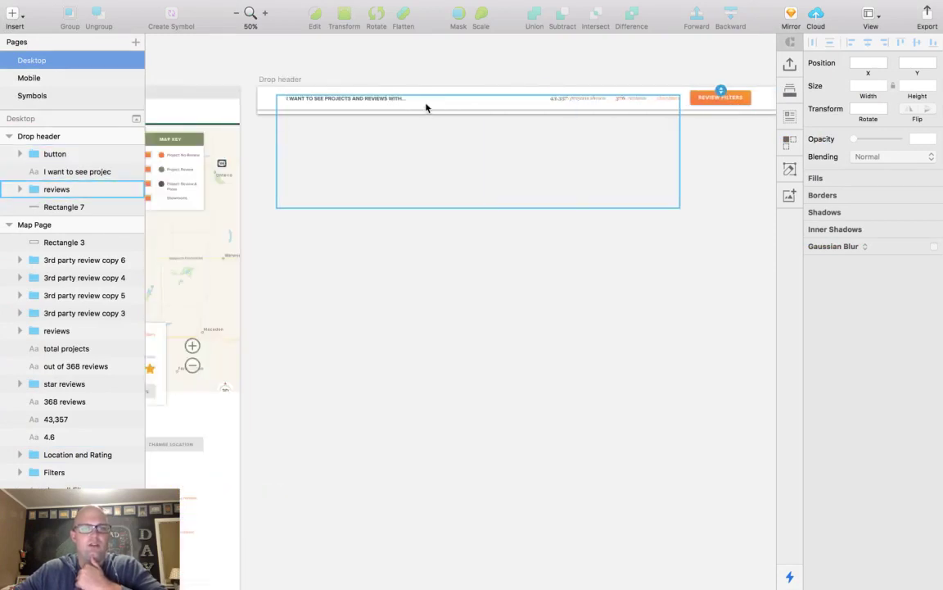
pyautogui.hscroll(-5, 438, 110)
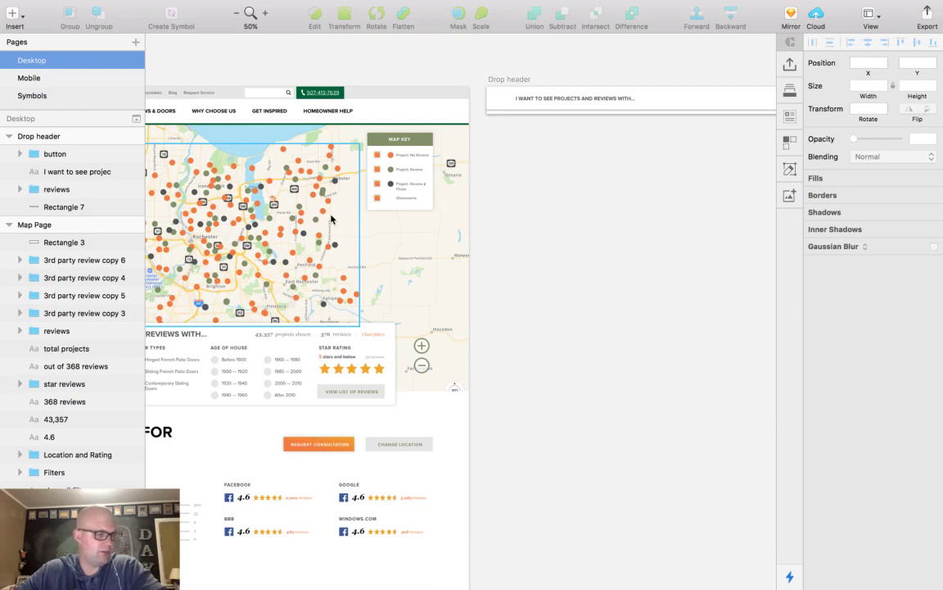
pyautogui.hscroll(-10, 332, 218)
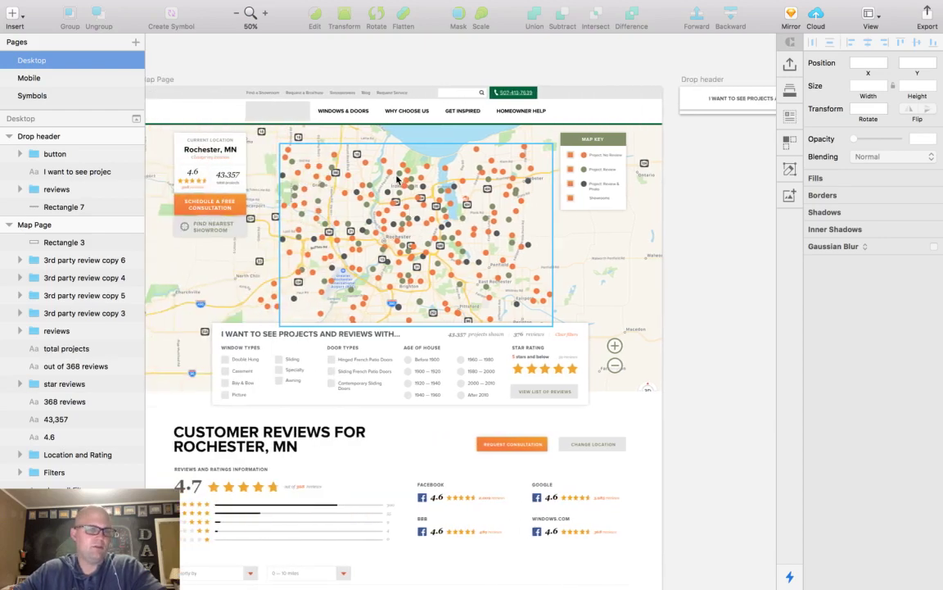
pyautogui.hscroll(1, 407, 186)
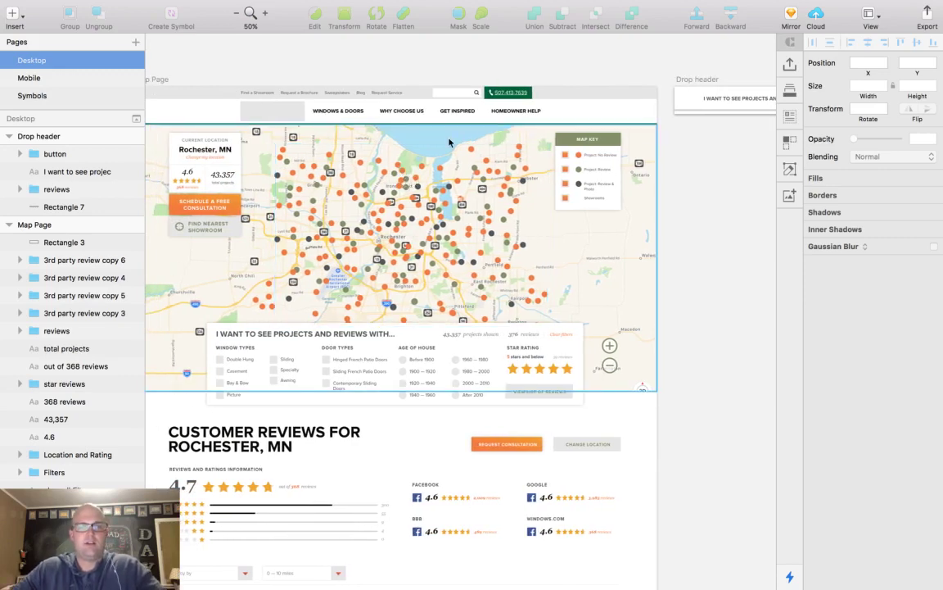
pyautogui.hscroll(20, 449, 143)
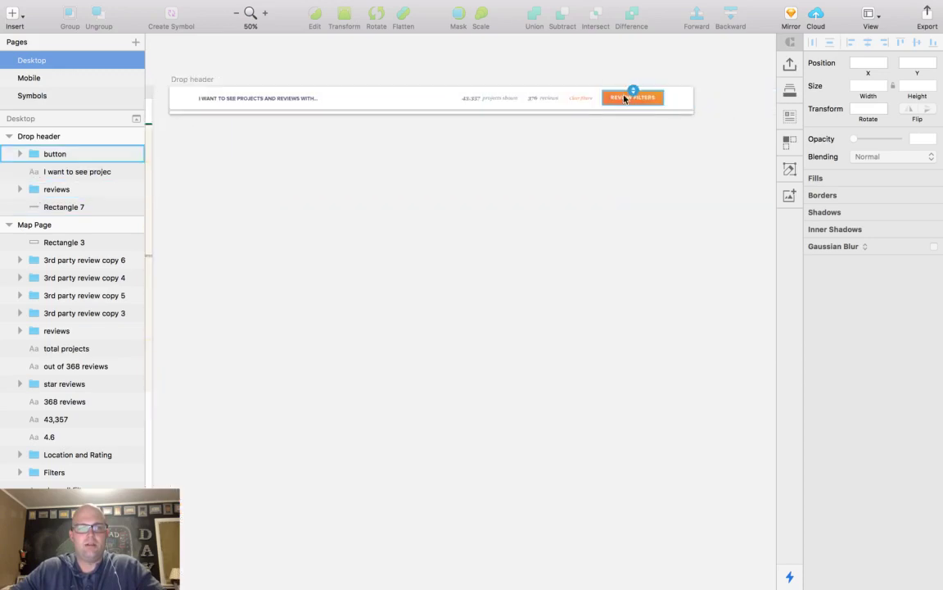
# Cut the REVIEW FILTERS button group from Drop header and paste it onto the Map Page artboard
pyautogui.click(624, 98)
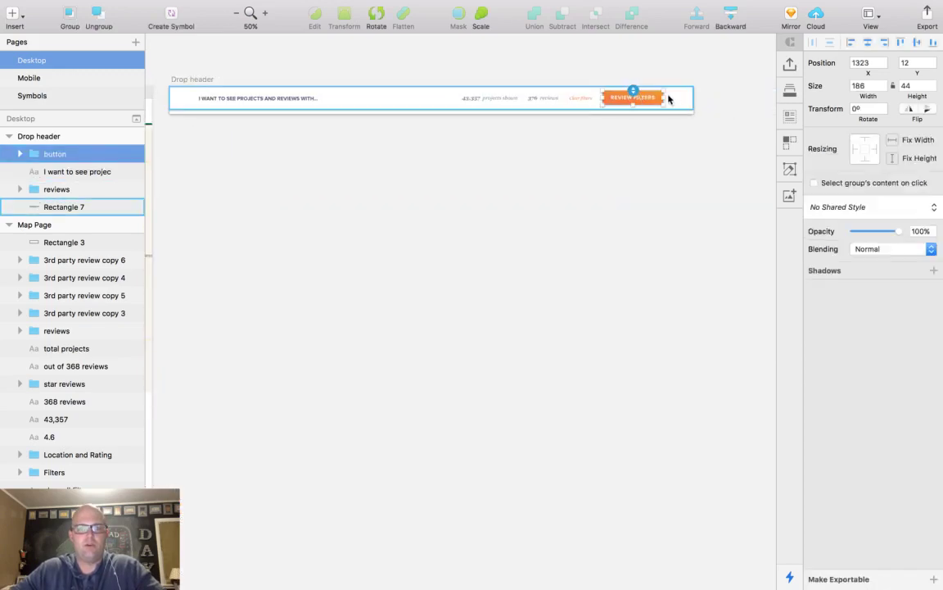
pyautogui.press('Delete')
pyautogui.hscroll(-15, 667, 98)
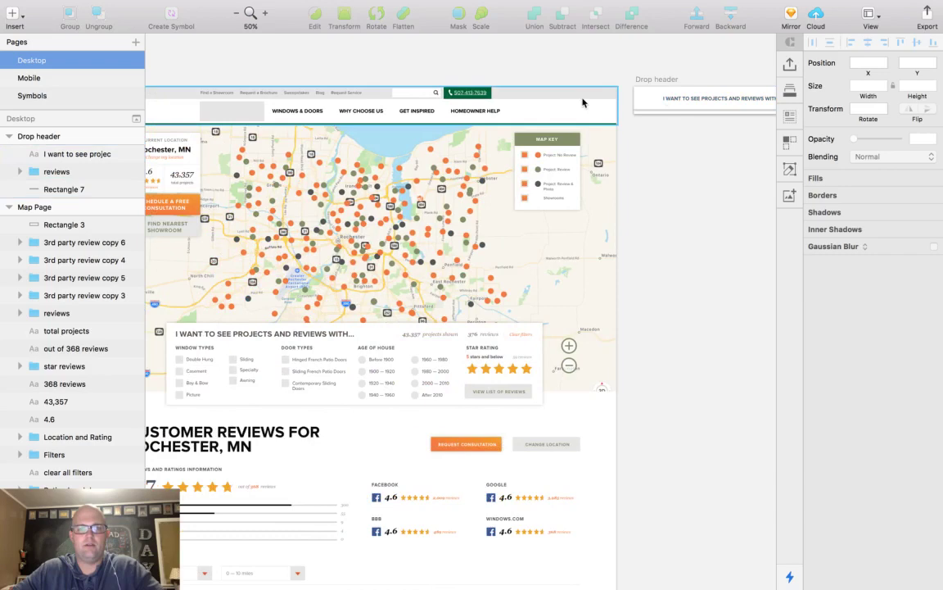
pyautogui.hscroll(-8, 583, 102)
pyautogui.click(250, 81)
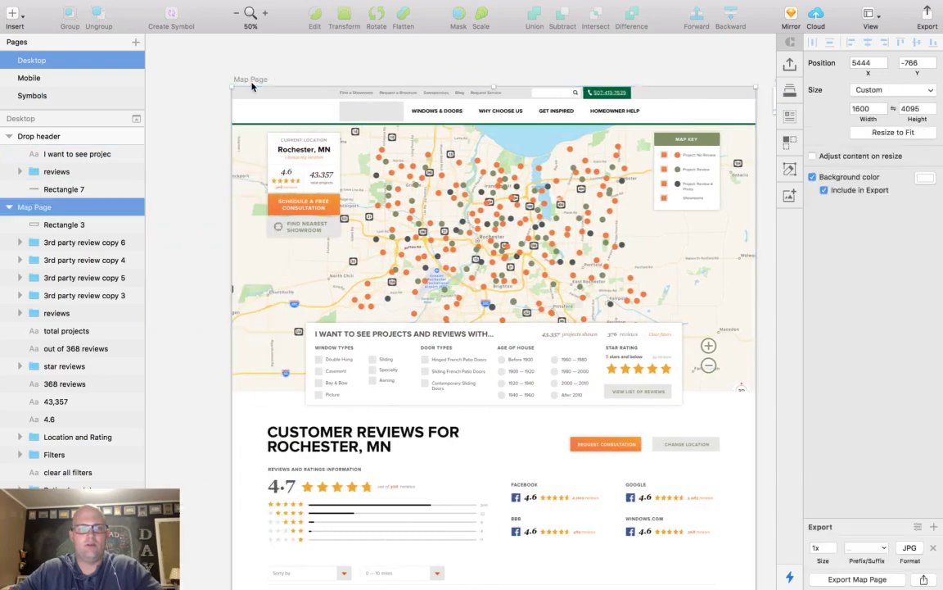
pyautogui.hscroll(3, 251, 85)
pyautogui.press('super+v')
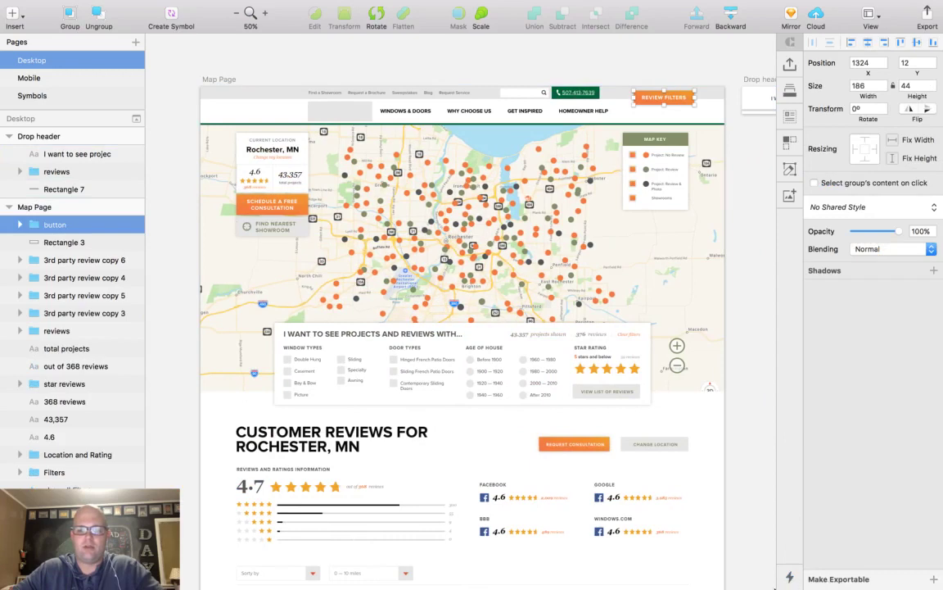
# Turn on Craft prototype linking, select the Find Nearest Showroom button, then reselect REVIEW FILTERS
pyautogui.click(790, 577)
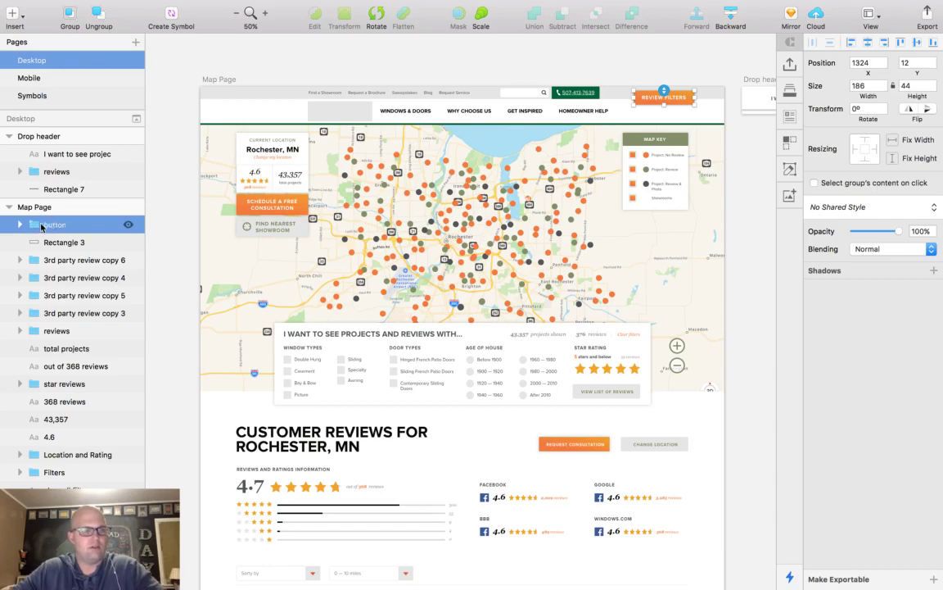
pyautogui.doubleClick(266, 205)
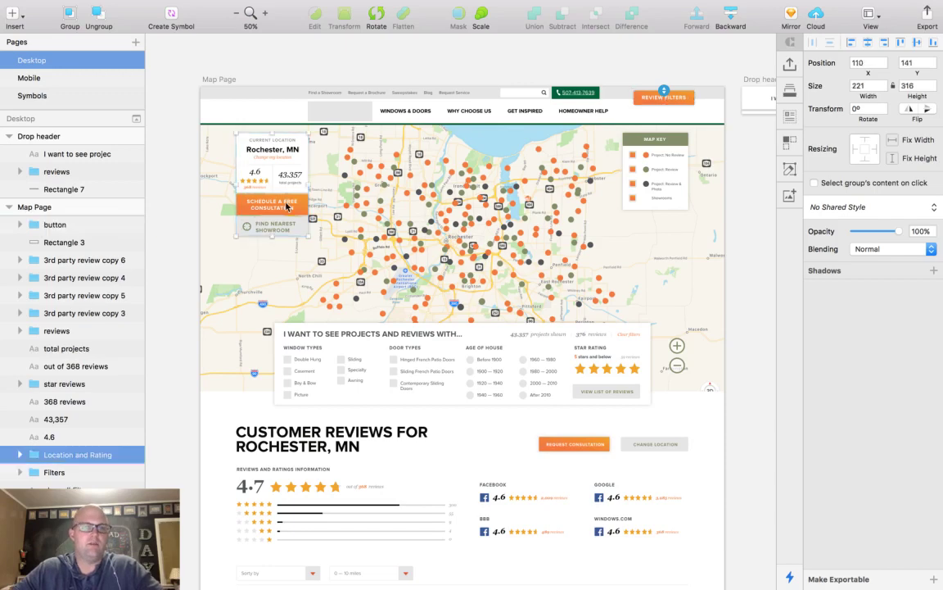
pyautogui.click(254, 210)
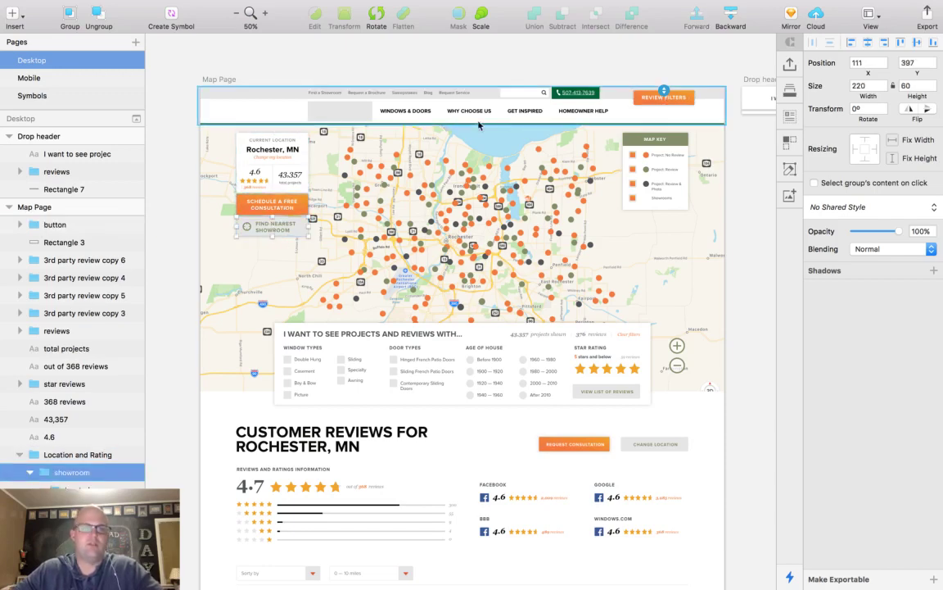
pyautogui.click(682, 100)
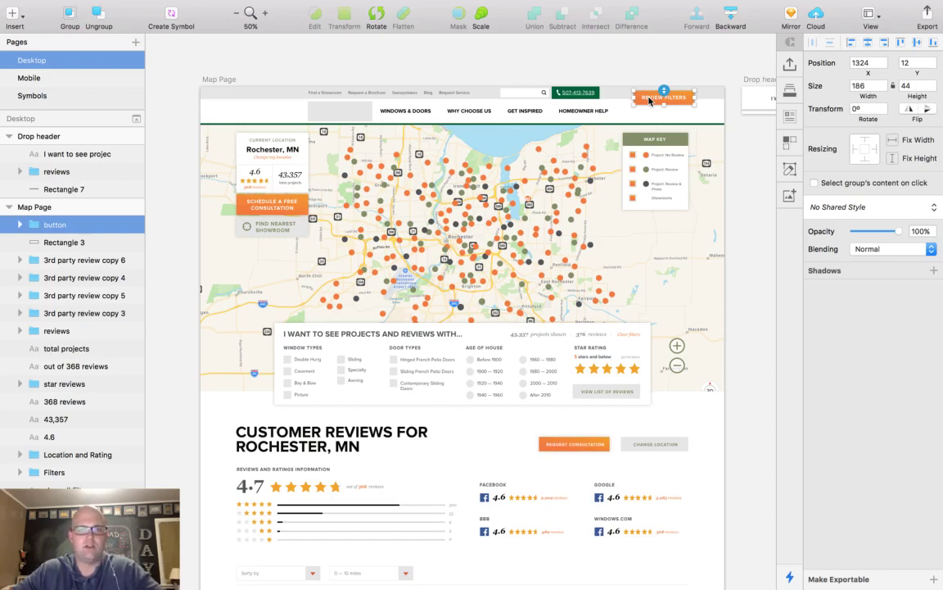
# Link the REVIEW FILTERS button to smoothly scroll the Map Page down to 562px
pyautogui.press('w')
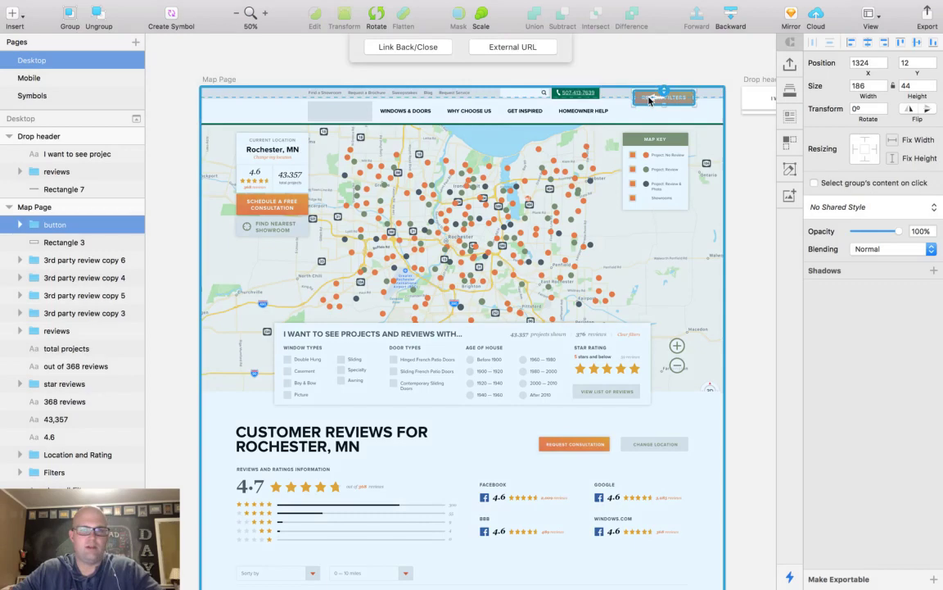
pyautogui.click(661, 275)
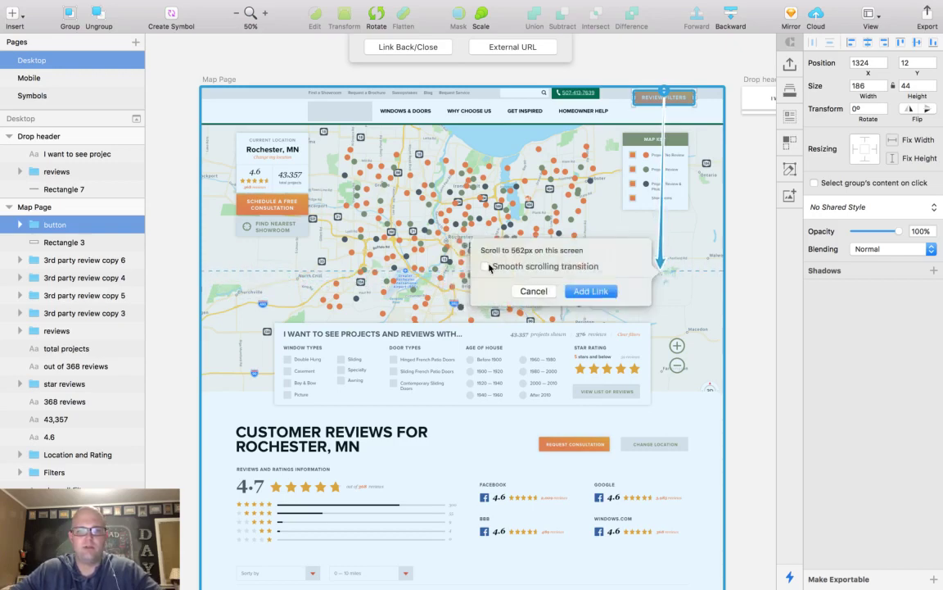
pyautogui.click(591, 291)
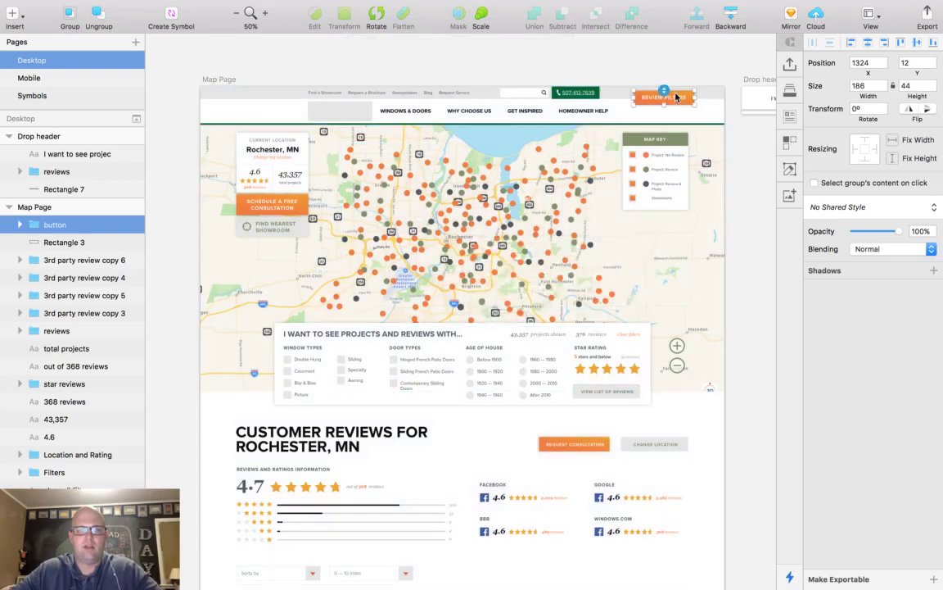
# Cut the linked REVIEW FILTERS button from the Map Page and paste it into the Drop header artboard
pyautogui.press('BackSpace')
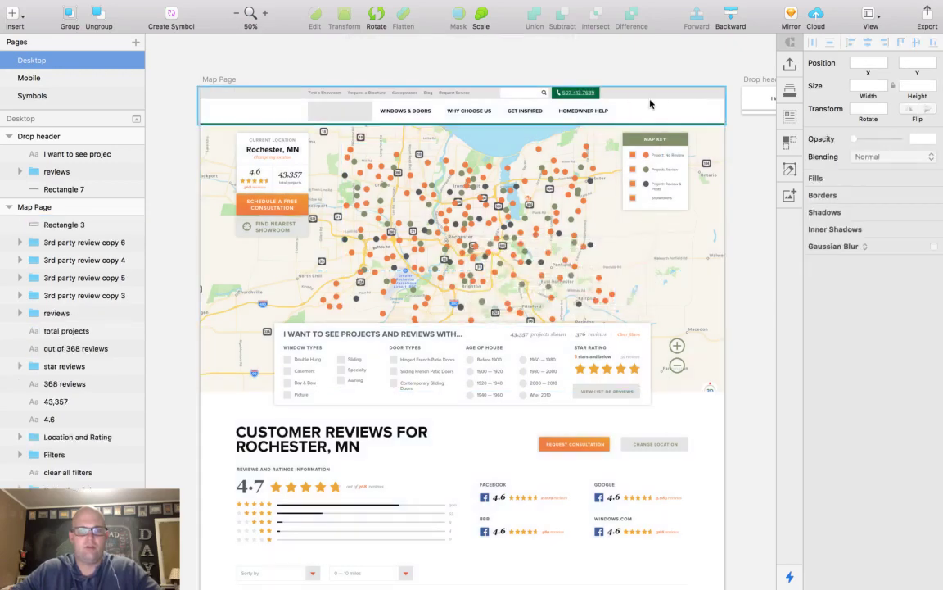
pyautogui.hscroll(1, 652, 103)
pyautogui.hscroll(10, 652, 103)
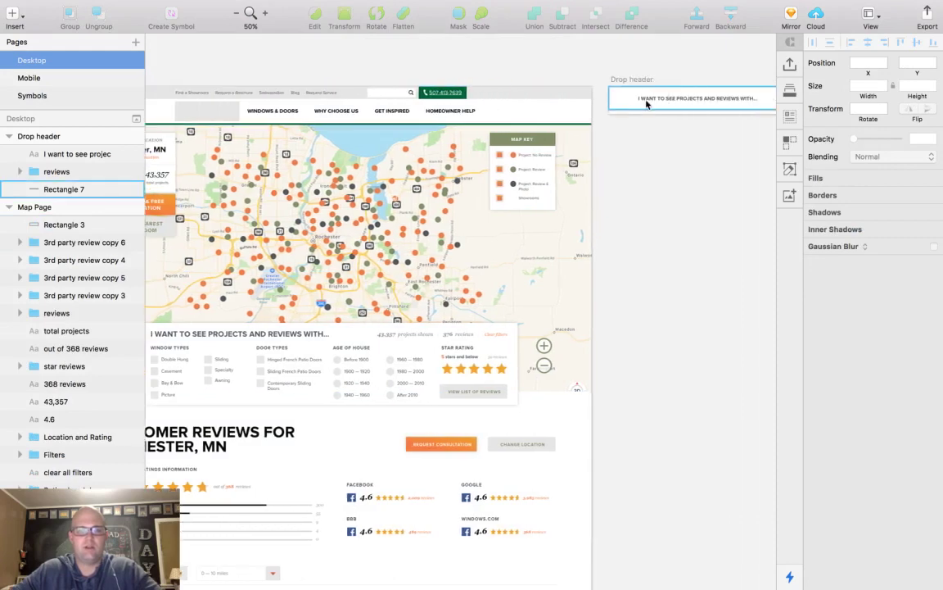
pyautogui.click(267, 77)
pyautogui.hscroll(5, 272, 78)
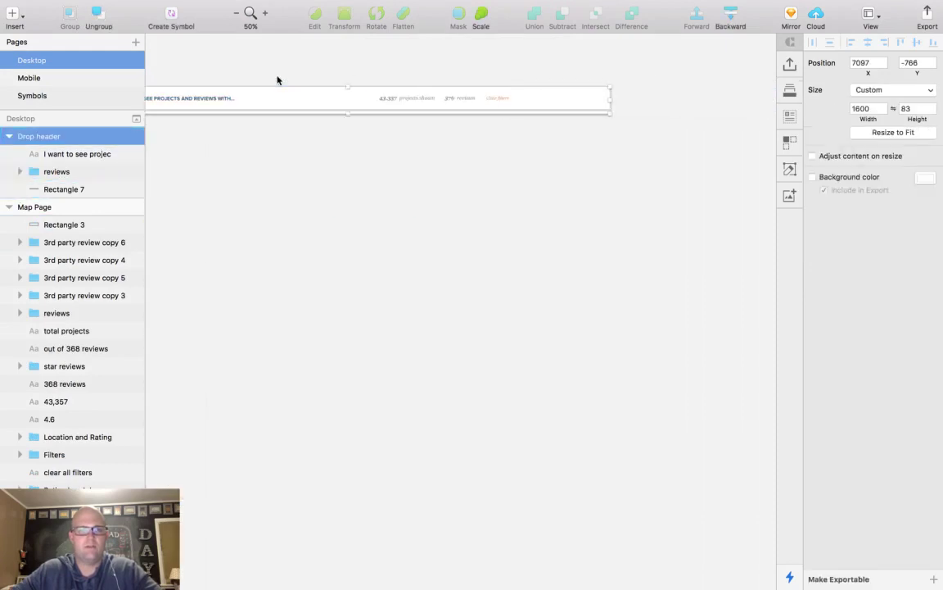
pyautogui.press('super+z')
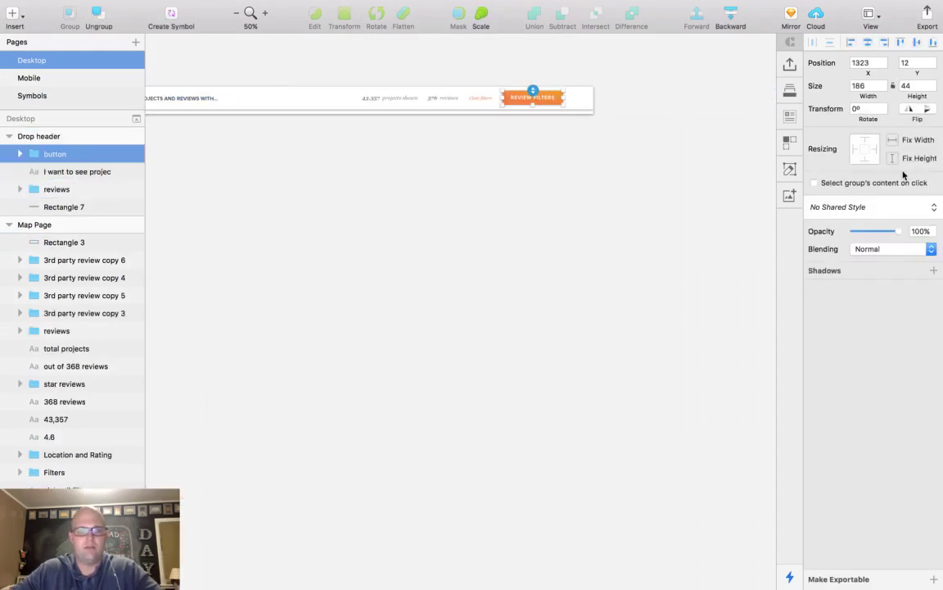
pyautogui.hscroll(-3, 662, 132)
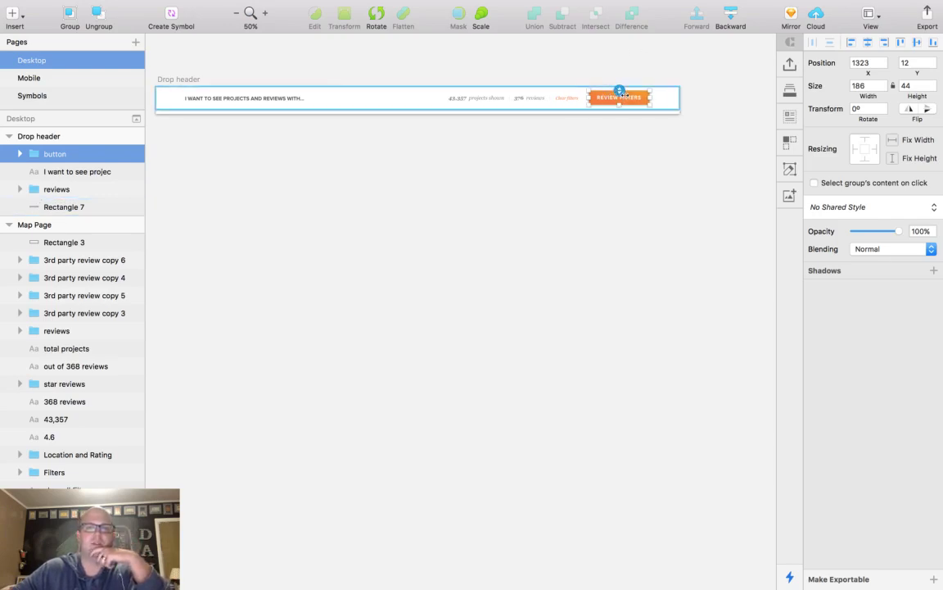
pyautogui.hscroll(-5, 524, 125)
pyautogui.hscroll(2, 475, 115)
pyautogui.hscroll(1, 423, 103)
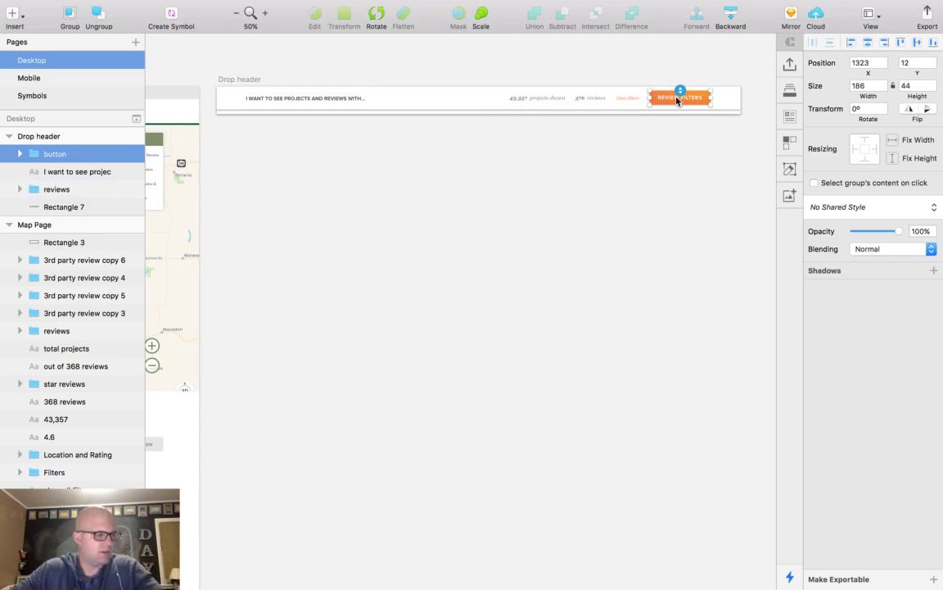
# Sync all artboards on the active page to InVision, then switch to the browser desktop
pyautogui.click(784, 66)
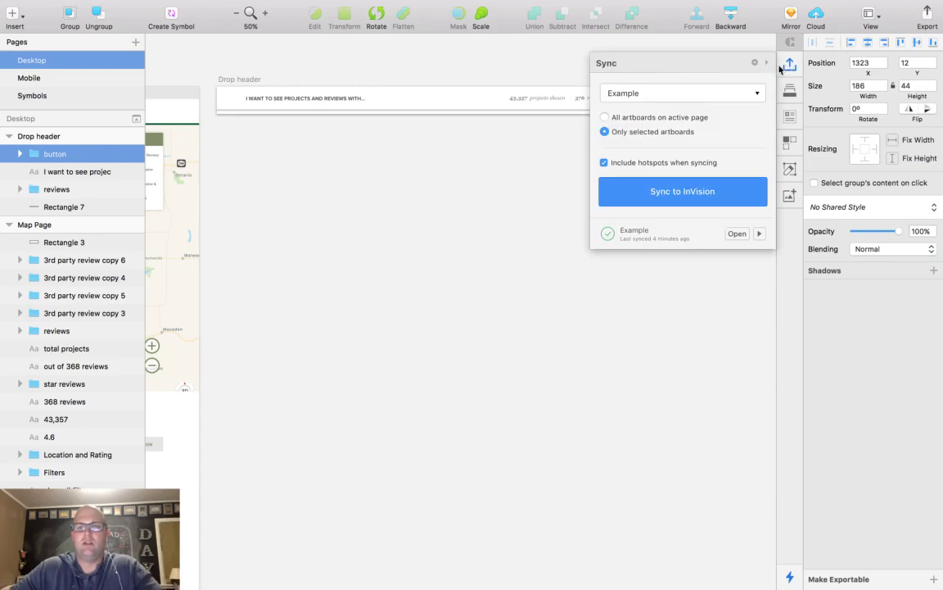
pyautogui.click(604, 118)
pyautogui.click(677, 192)
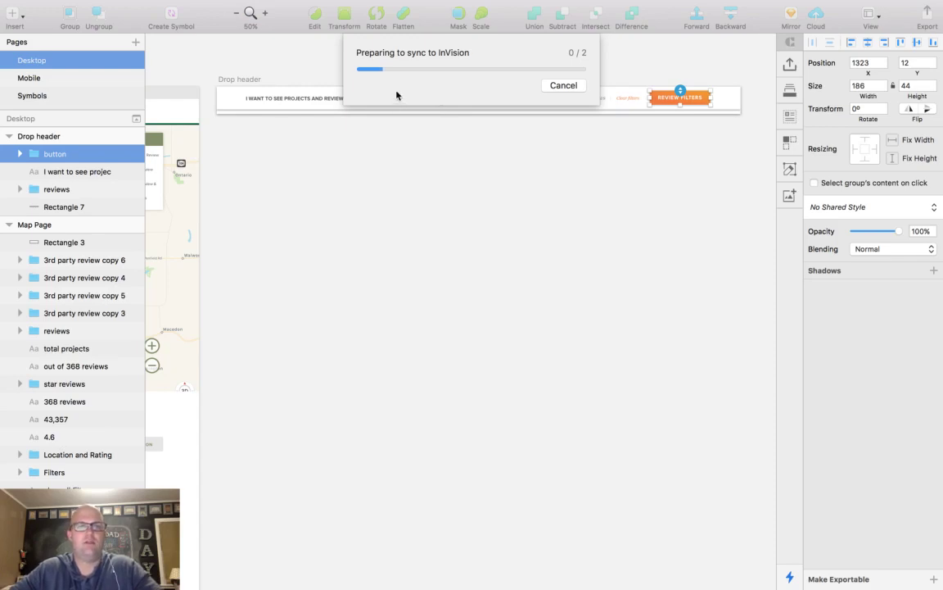
pyautogui.moveTo(738, 5)
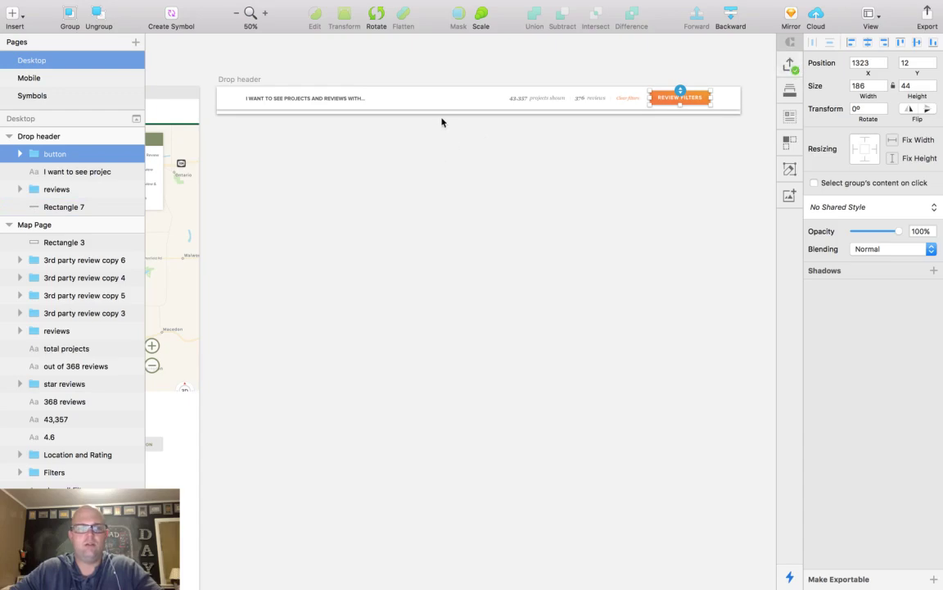
pyautogui.hotkey('ctrl', 'Right')
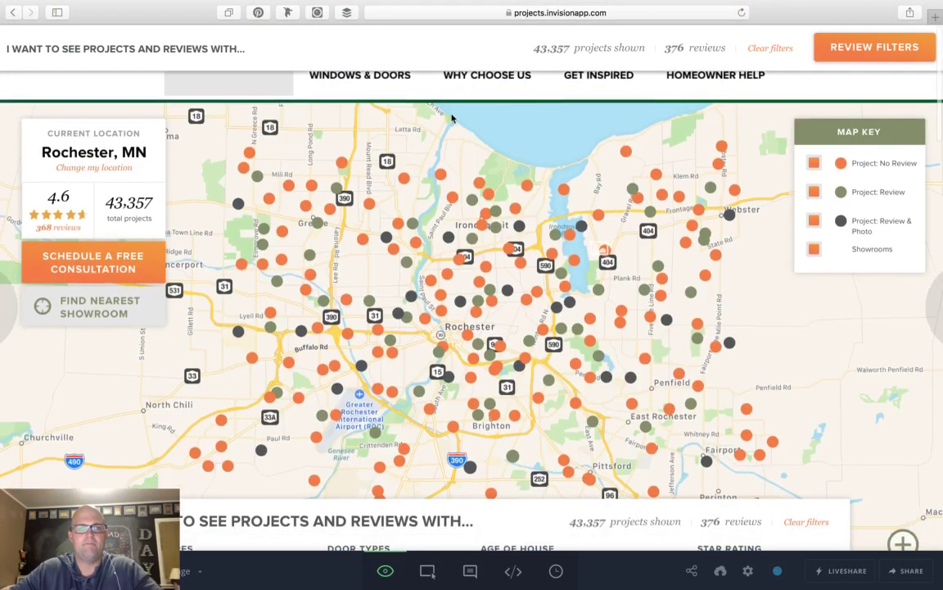
# Reload the InVision prototype and scroll to the bottom of the reviews, checking the pinned header
pyautogui.click(741, 13)
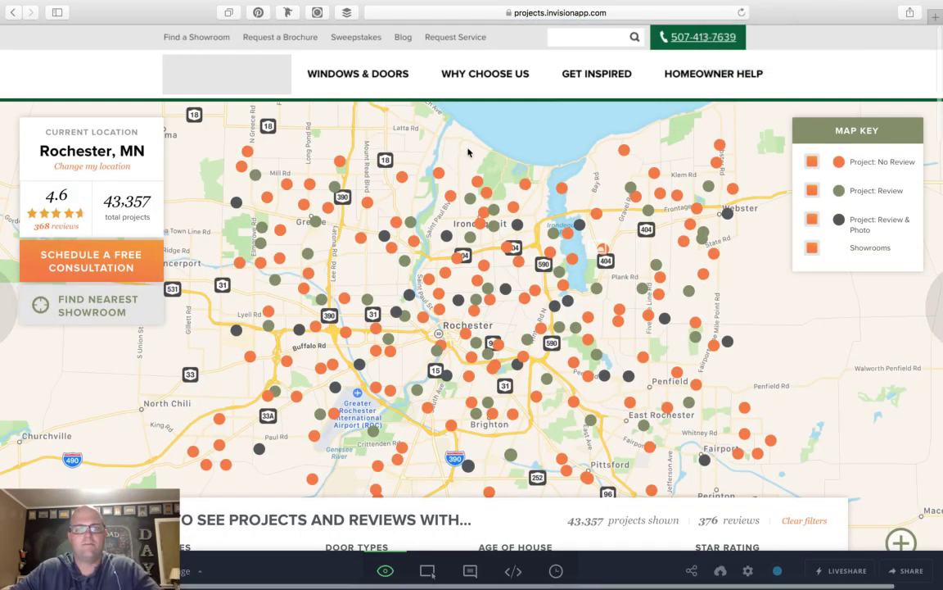
pyautogui.scroll(-10, 464, 153)
pyautogui.scroll(-10, 471, 153)
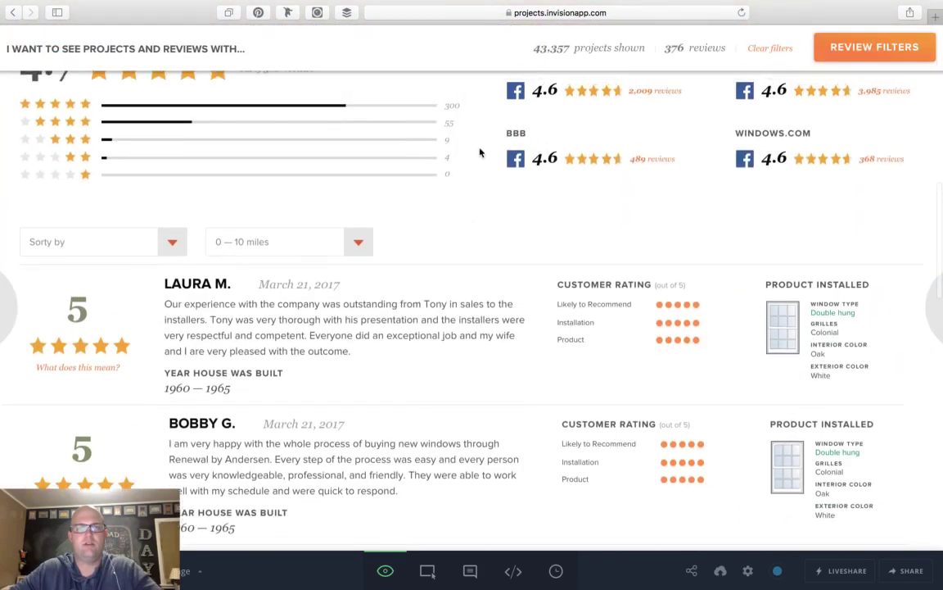
pyautogui.scroll(-6, 459, 156)
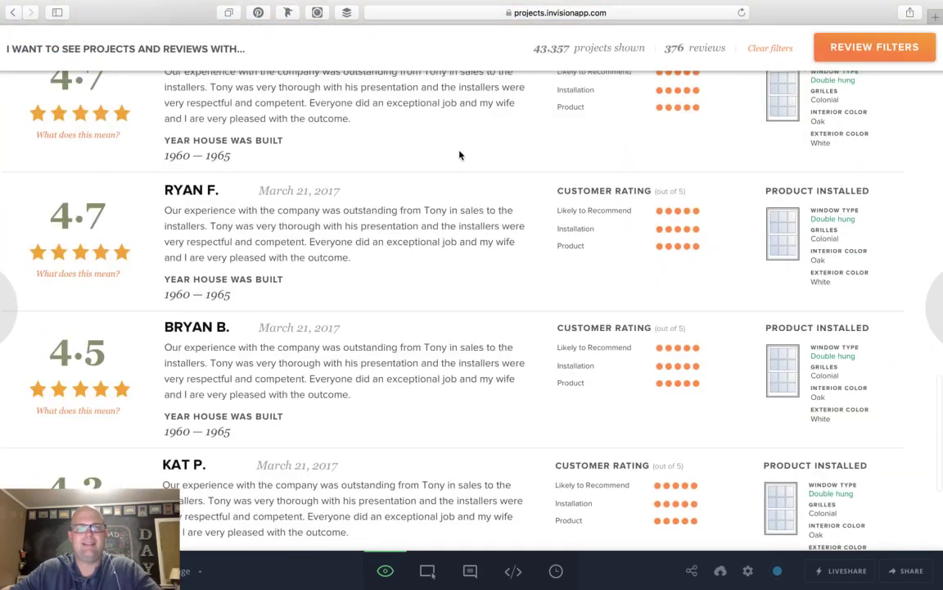
pyautogui.scroll(-12, 459, 155)
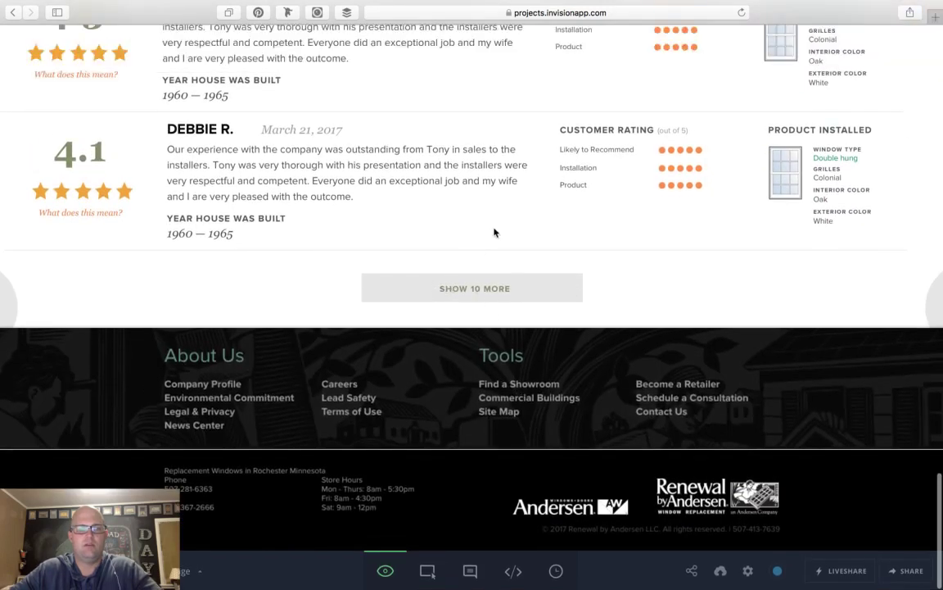
pyautogui.scroll(15, 493, 232)
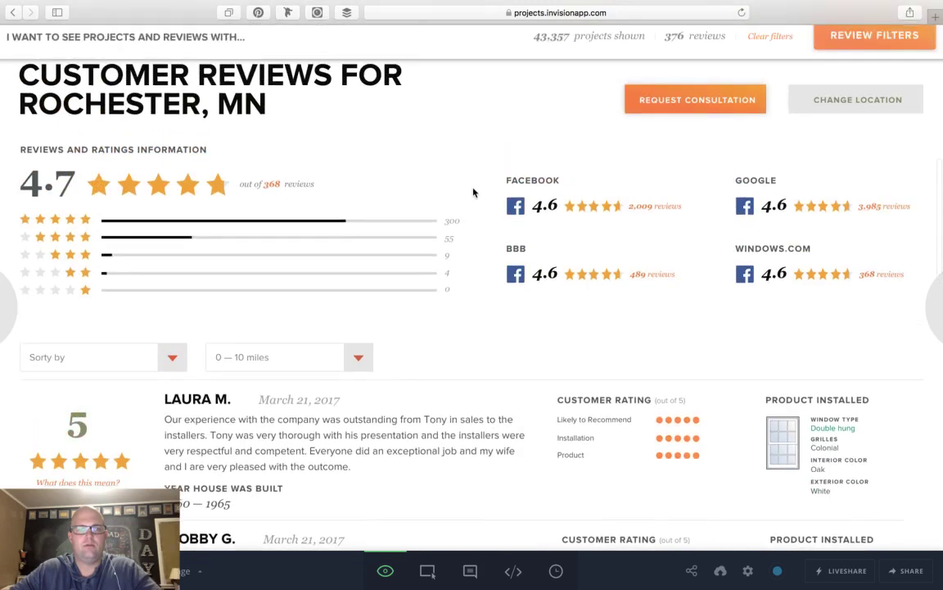
pyautogui.scroll(-15, 474, 193)
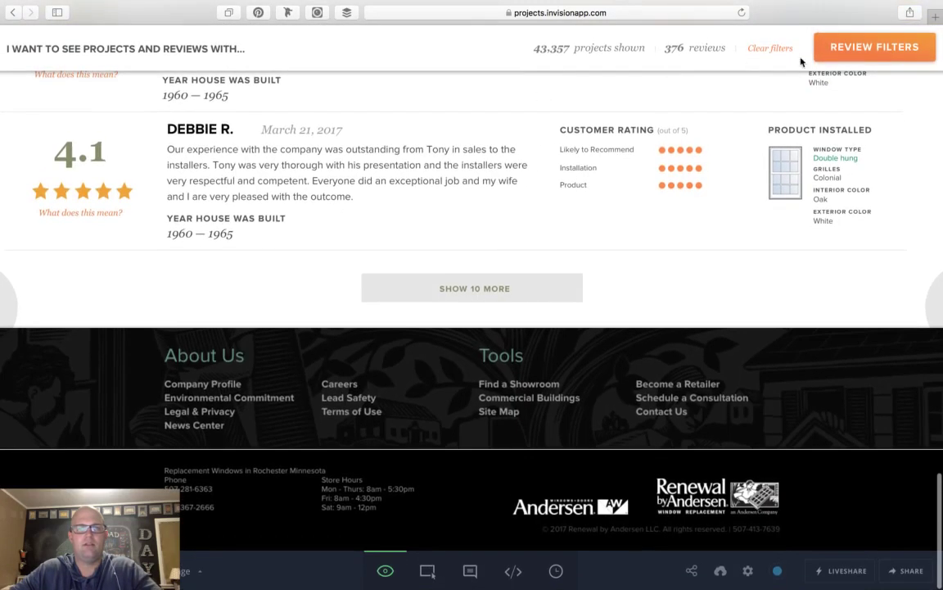
# Test the sticky REVIEW FILTERS hotspot three times, jumping from the reviews back to the filters panel
pyautogui.click(848, 53)
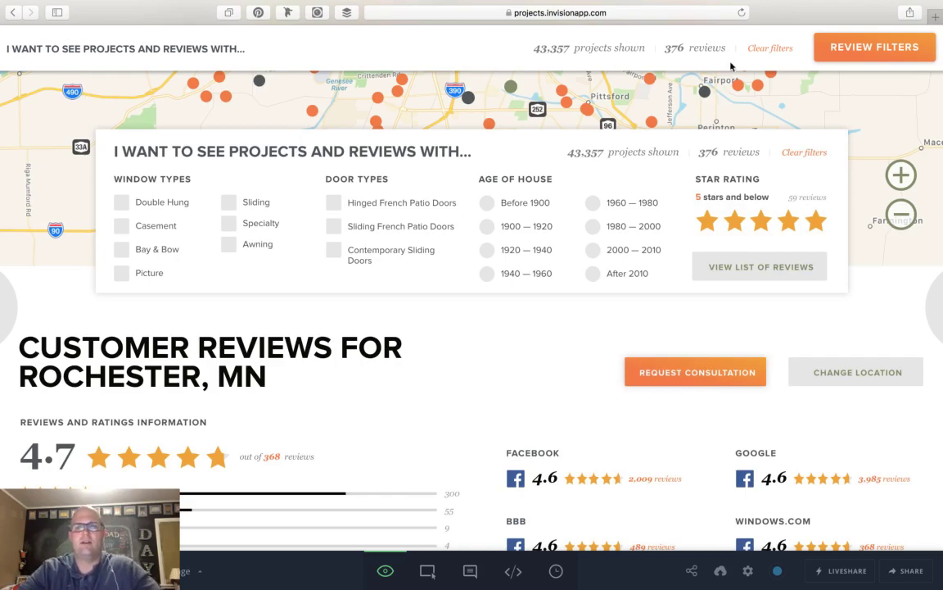
pyautogui.scroll(-10, 649, 255)
pyautogui.click(868, 47)
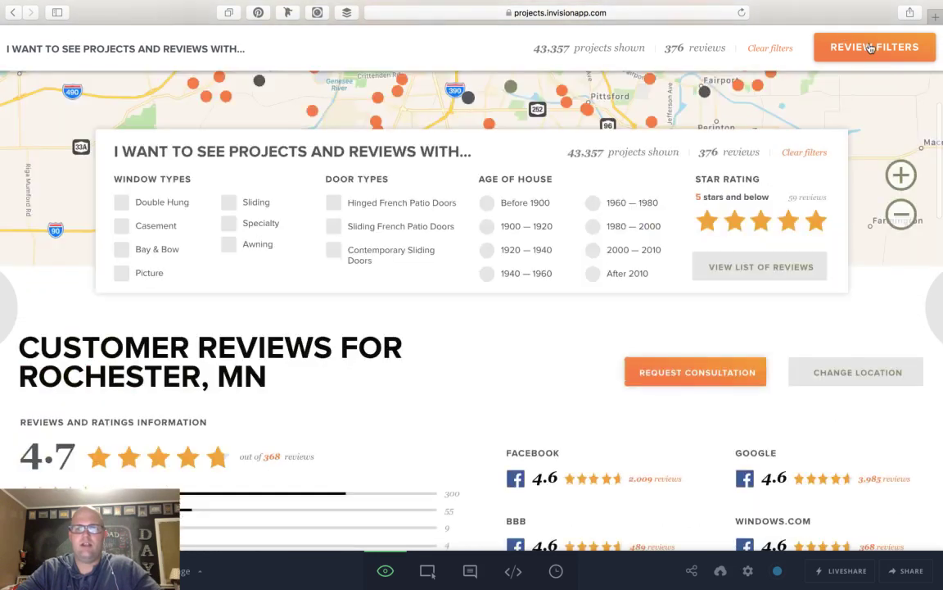
pyautogui.scroll(-2, 586, 242)
pyautogui.scroll(-10, 585, 241)
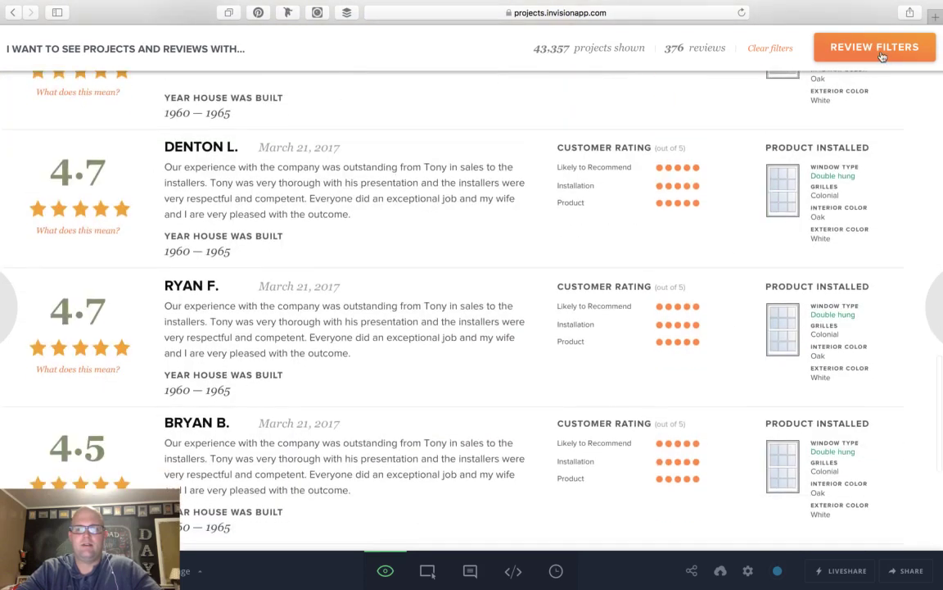
pyautogui.click(883, 47)
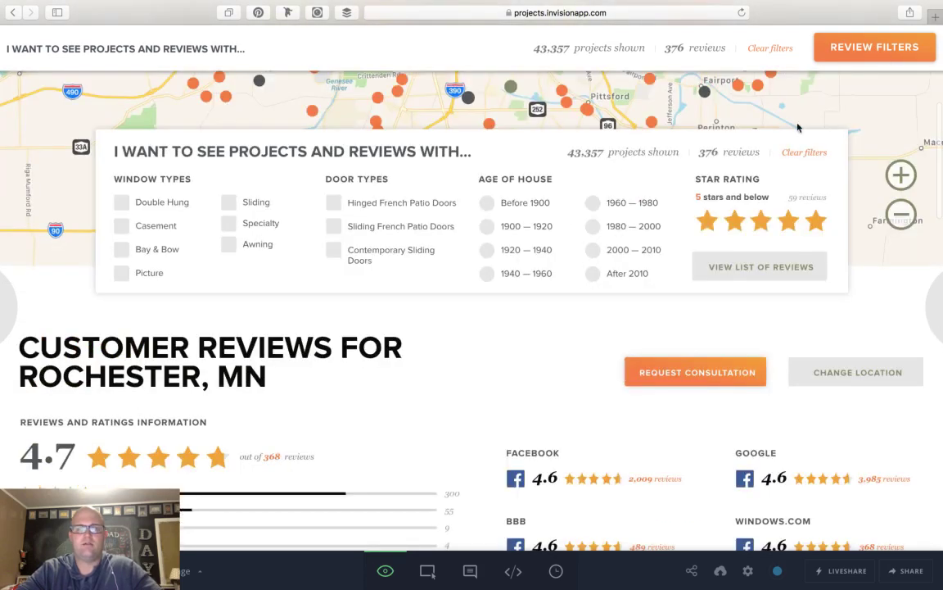